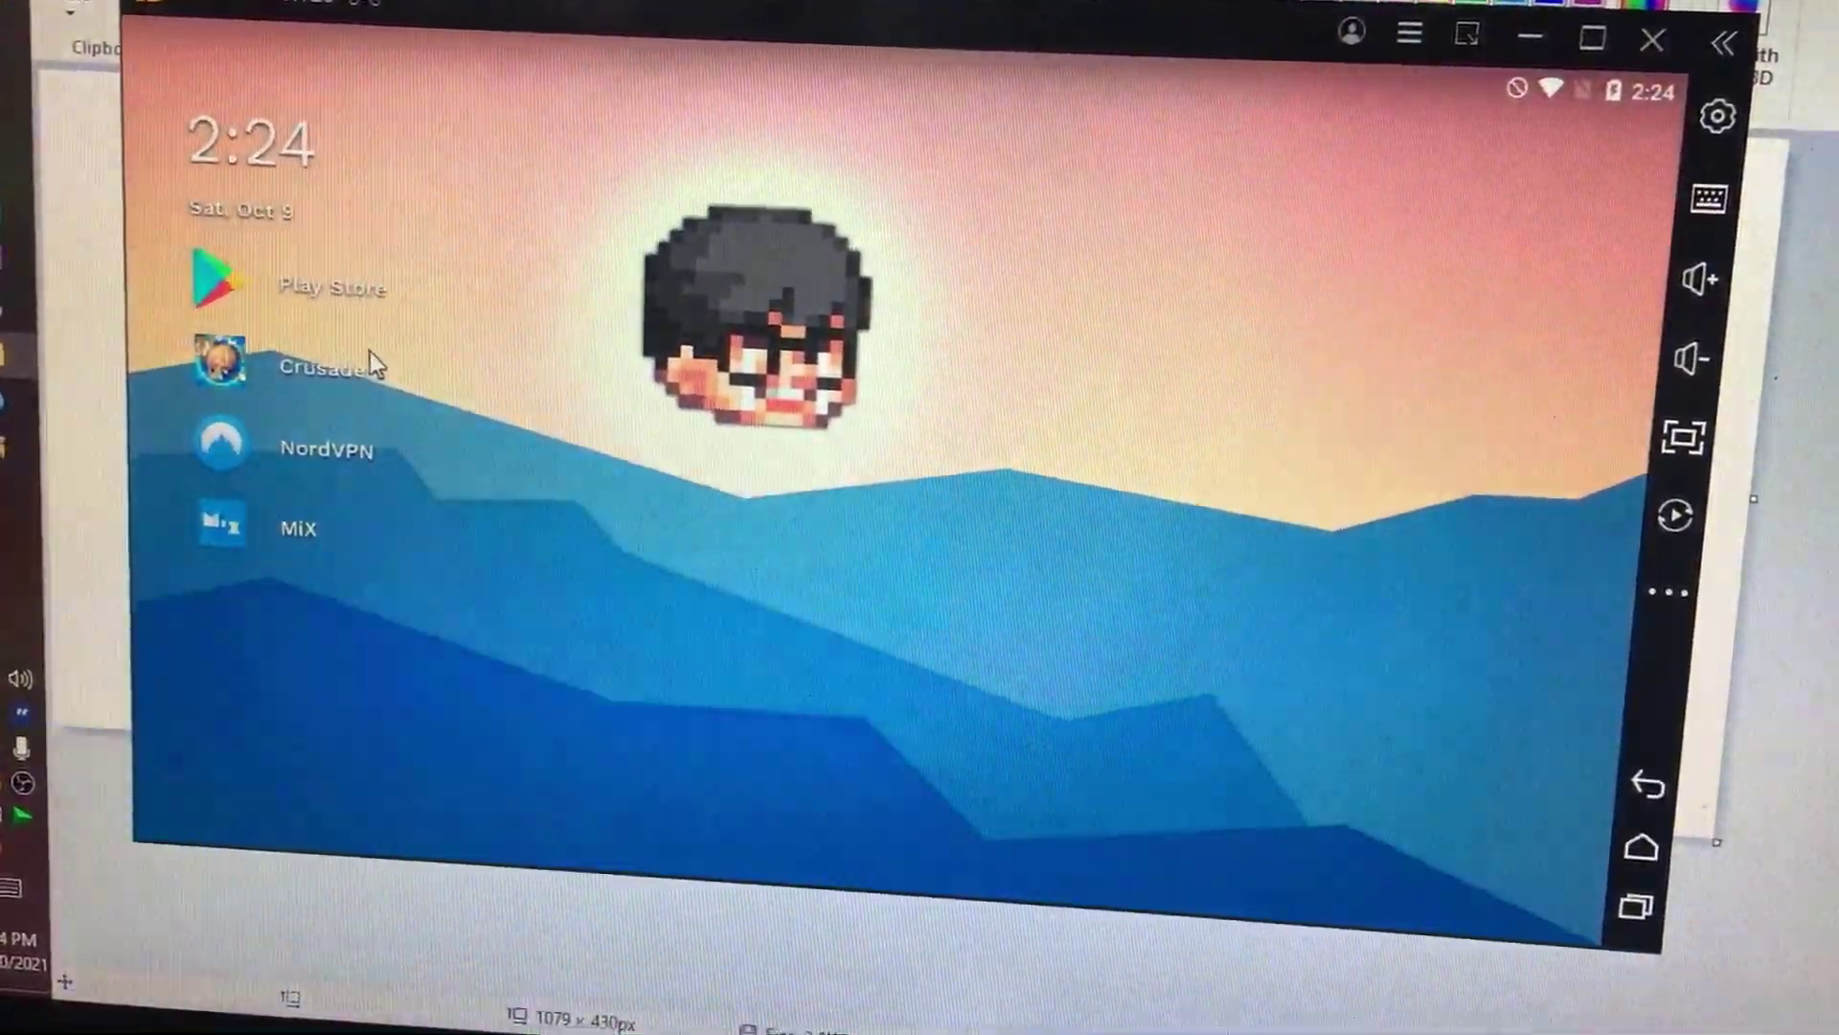
Launch the Crusaders game, which shows only a black welcome-banner screen, then close LDPlayer
{"action": "left_click_drag", "start_coordinate": [370, 353], "coordinate": [400, 417]}
{"action": "left_click_drag", "start_coordinate": [540, 413], "coordinate": [546, 411]}
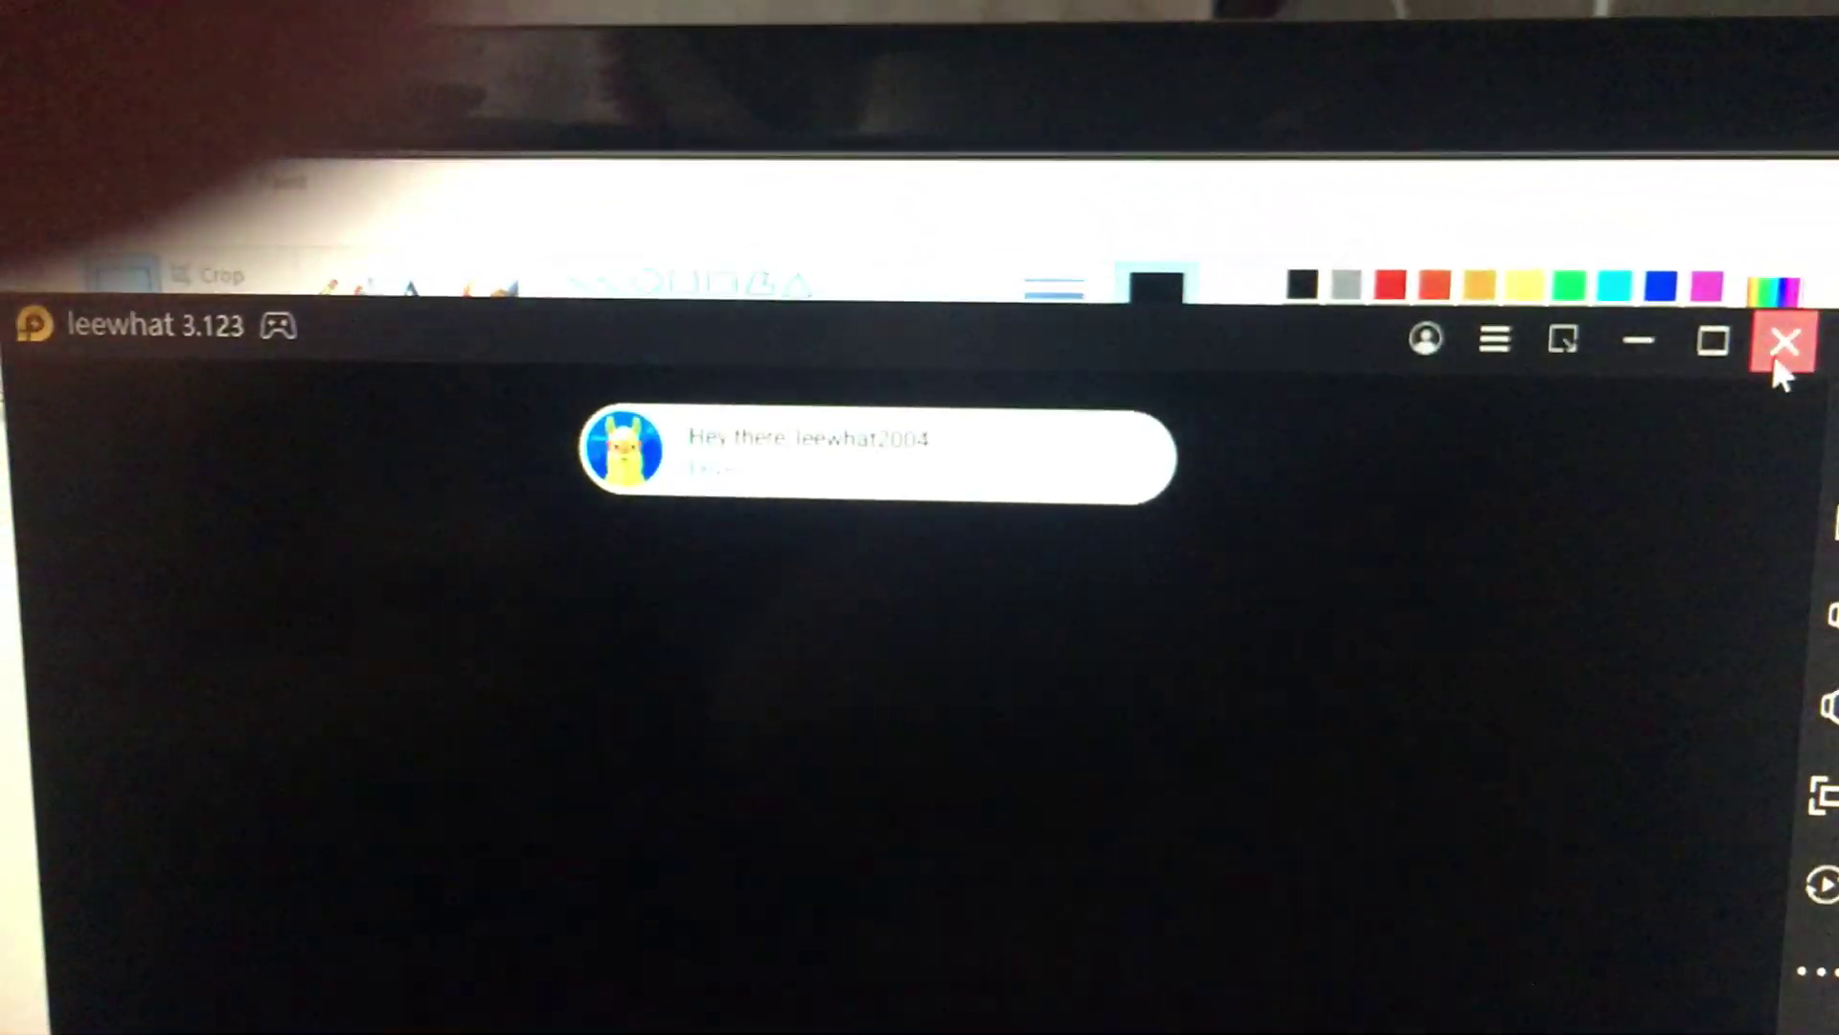
{"action": "left_click", "coordinate": [1782, 345]}
Confirm exiting LDPlayer so the Paint canvas of hero sprites is left showing
{"action": "left_click", "coordinate": [1021, 905]}
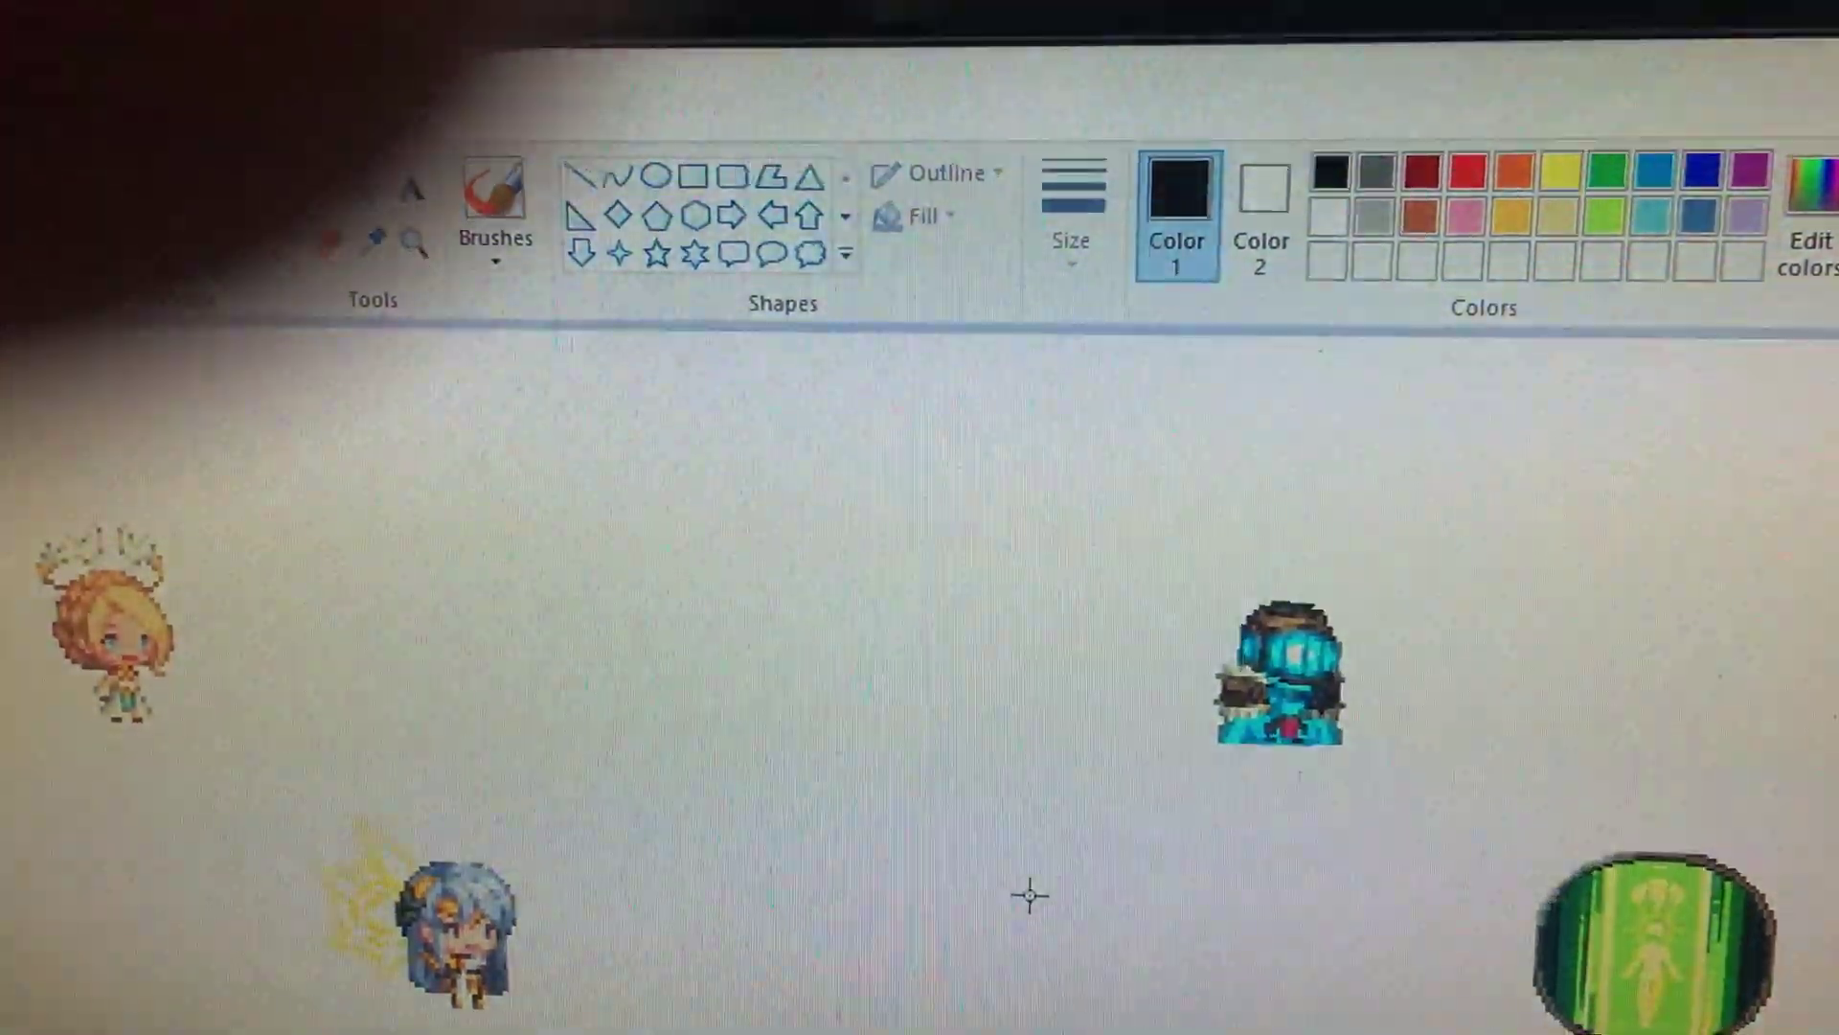